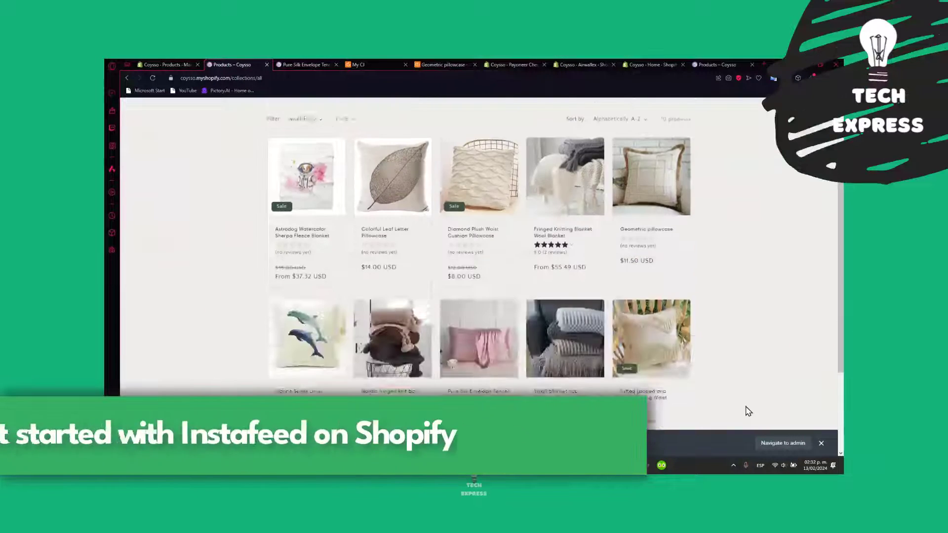
# - Scroll through the storefront products, then return to the storefront homepage
pyautogui.scroll(-2, 748, 411)
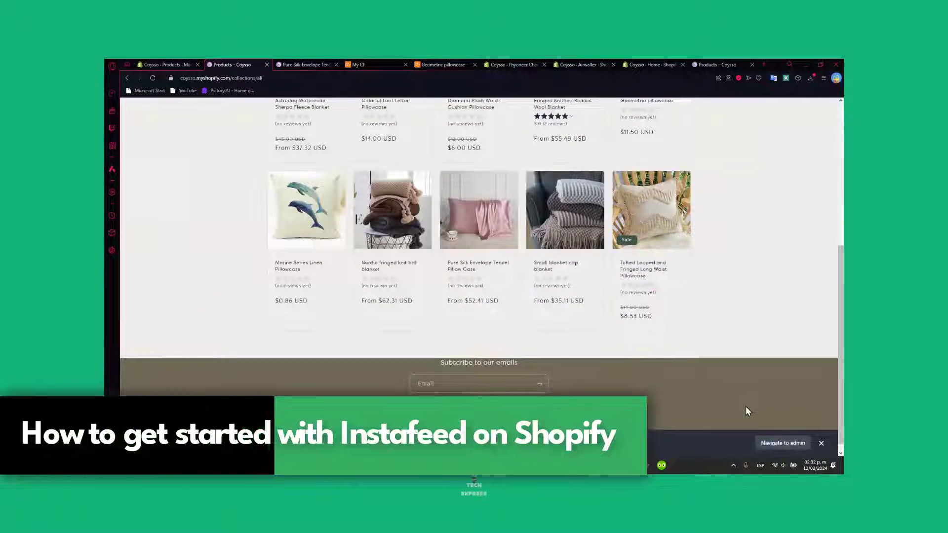
pyautogui.scroll(3, 735, 401)
pyautogui.scroll(3, 730, 398)
pyautogui.scroll(-3, 729, 399)
pyautogui.scroll(-3, 726, 393)
pyautogui.scroll(3, 725, 393)
pyautogui.scroll(3, 727, 396)
# - Open the Pillowcases collection and browse its six products
pyautogui.scroll(-3, 728, 397)
pyautogui.scroll(3, 728, 398)
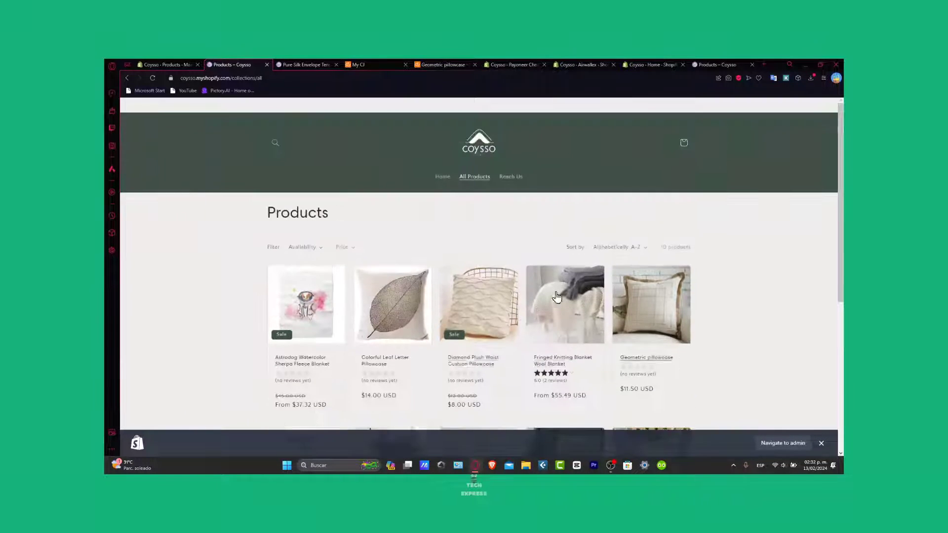
pyautogui.click(448, 182)
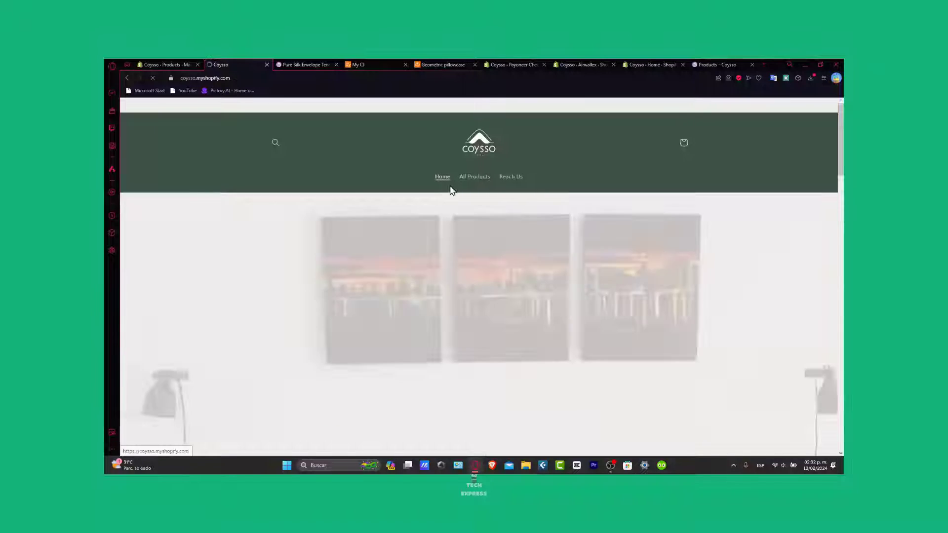
pyautogui.scroll(-15, 759, 283)
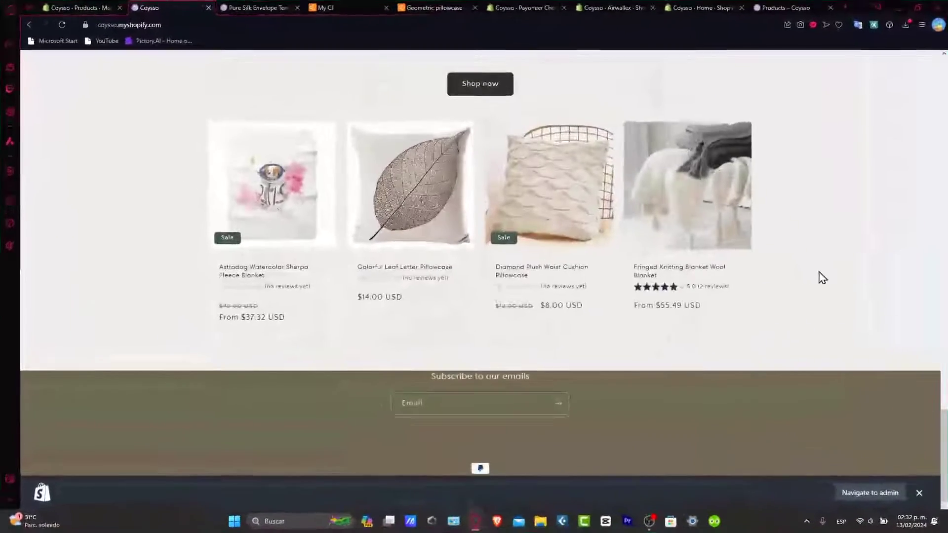
pyautogui.scroll(8, 789, 278)
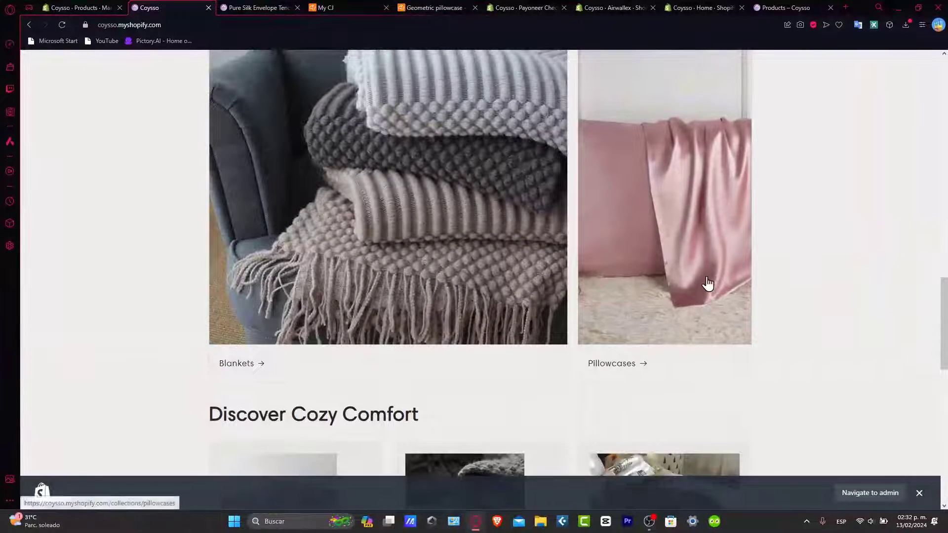
pyautogui.click(709, 285)
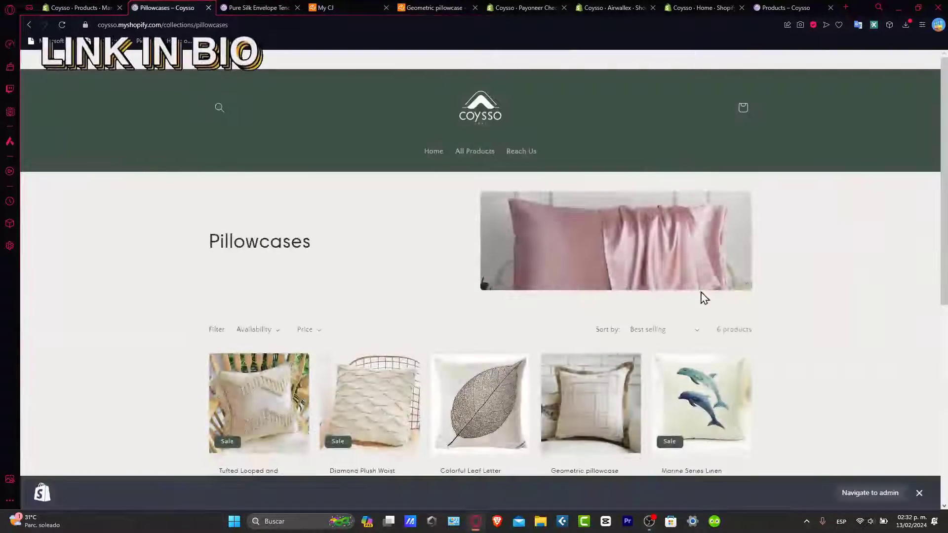
pyautogui.scroll(-6, 702, 296)
pyautogui.scroll(3, 700, 298)
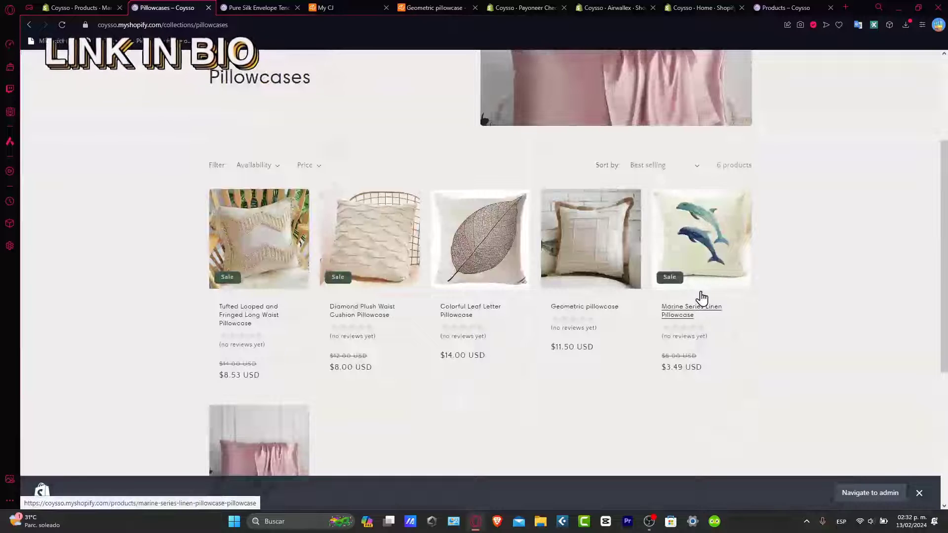
pyautogui.scroll(3, 701, 298)
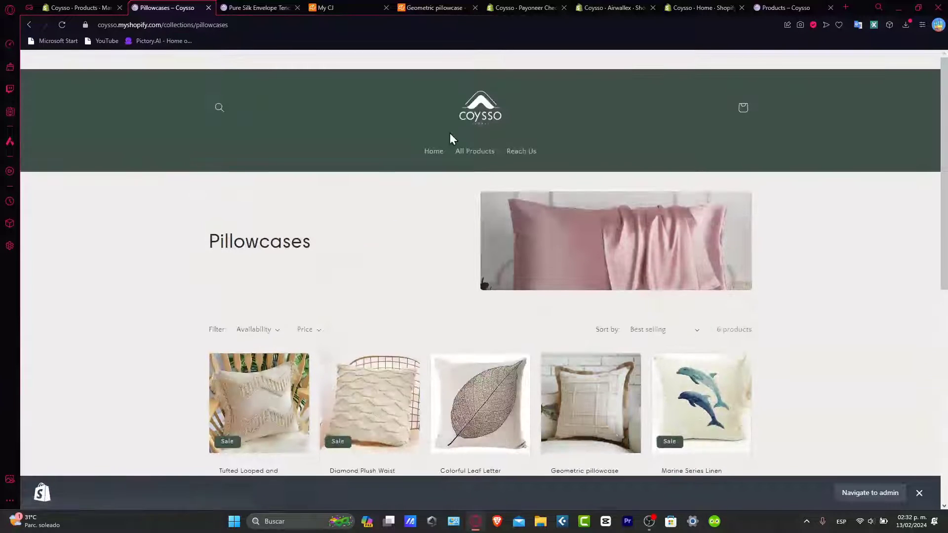
# - From the store admin dashboard, open the Online Store themes, where Craft is live
pyautogui.click(90, 5)
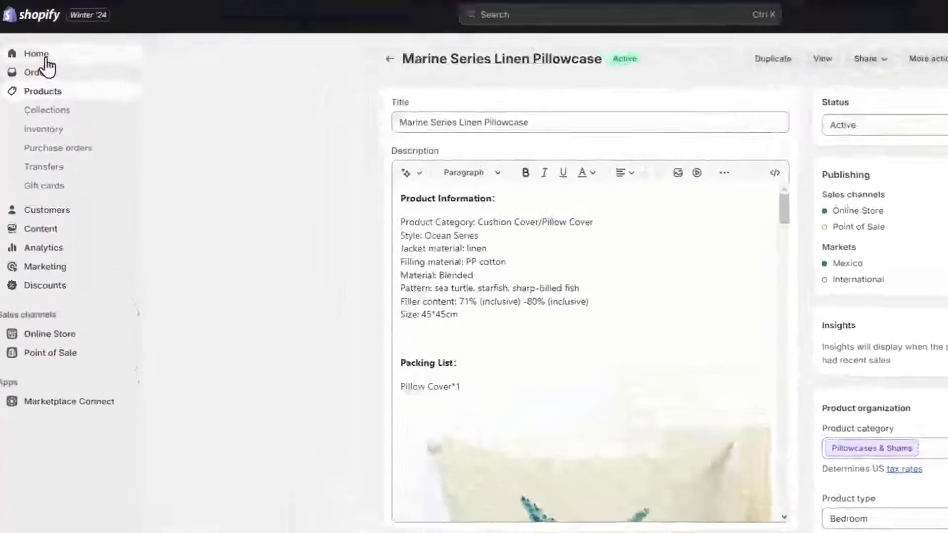
pyautogui.click(59, 95)
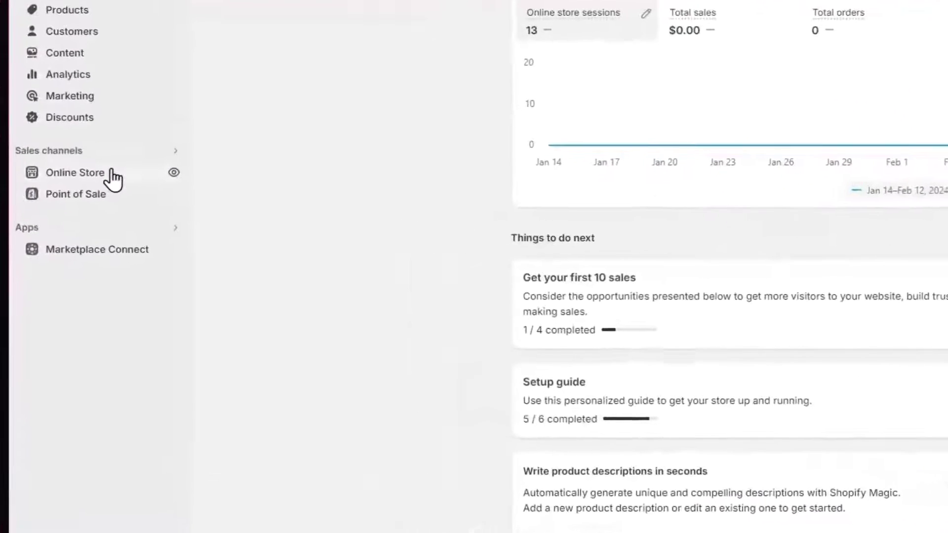
pyautogui.click(79, 228)
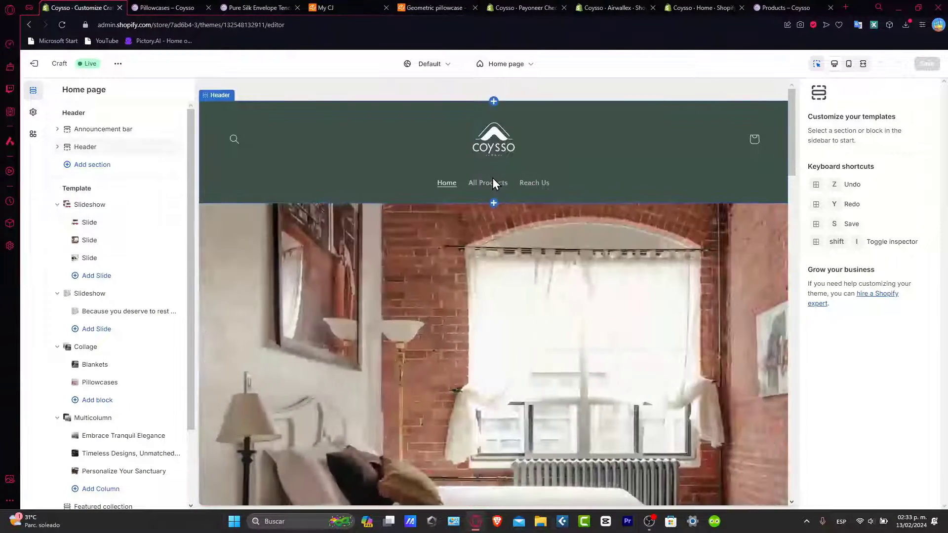
# - Scroll the Craft home page preview to the featured collection above the footer
pyautogui.scroll(-15, 535, 221)
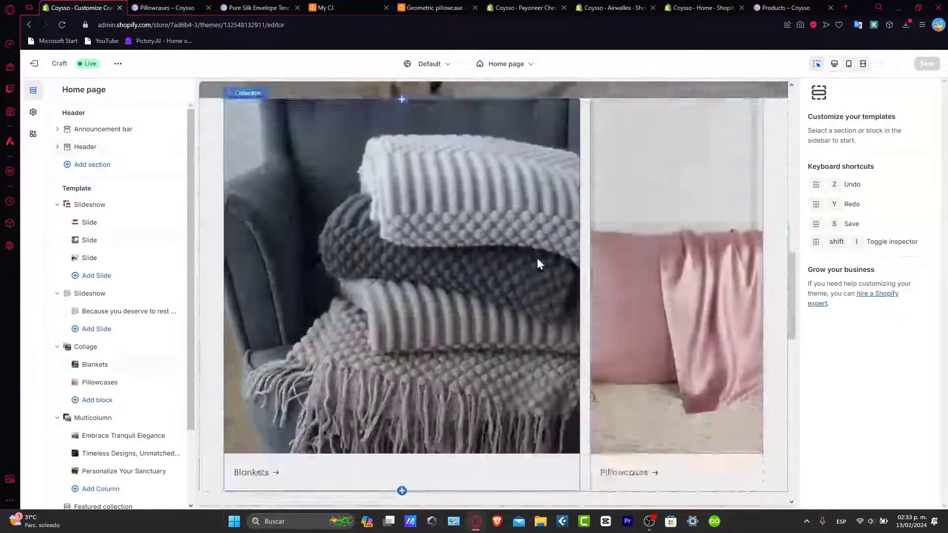
pyautogui.scroll(-10, 537, 258)
pyautogui.scroll(10, 537, 258)
pyautogui.scroll(15, 536, 261)
pyautogui.scroll(-20, 536, 260)
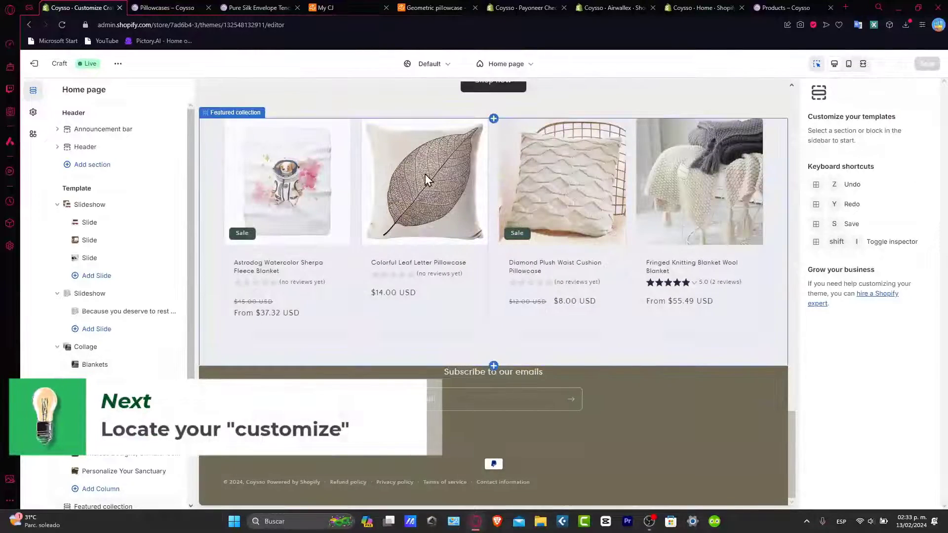
pyautogui.scroll(2, 506, 202)
pyautogui.scroll(-3, 506, 202)
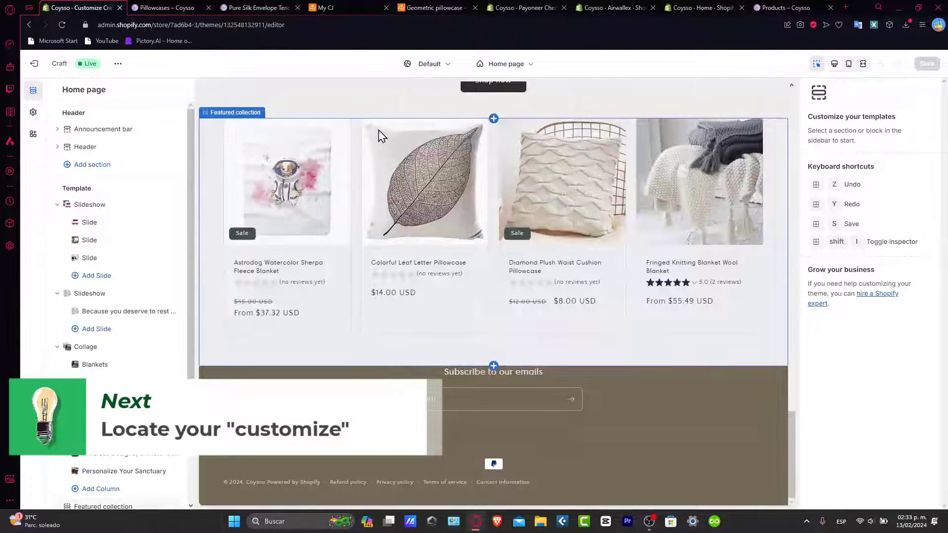
# - Add a section above the footer, search 'instagram', and find no section or app block
pyautogui.click(492, 364)
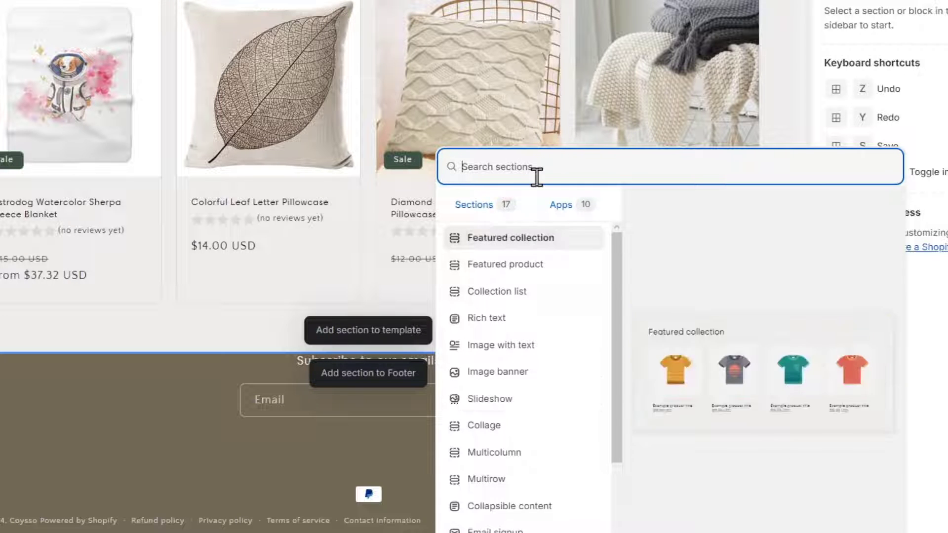
pyautogui.scroll(-3, 512, 345)
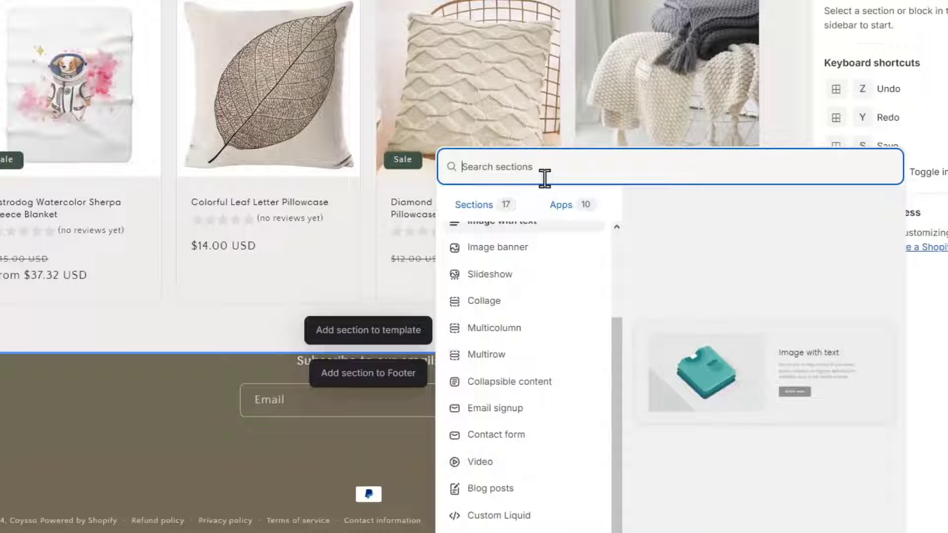
pyautogui.write('ins')
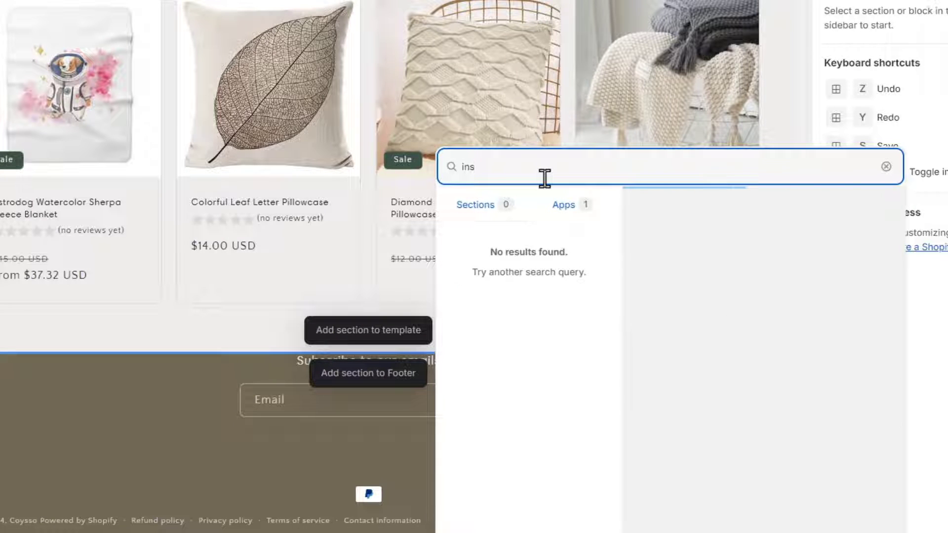
pyautogui.write('tagram')
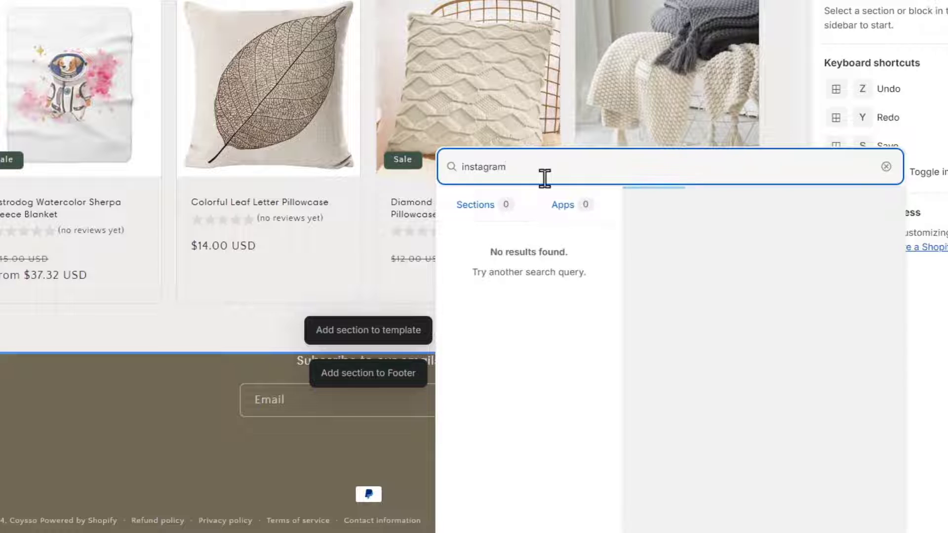
pyautogui.click(566, 211)
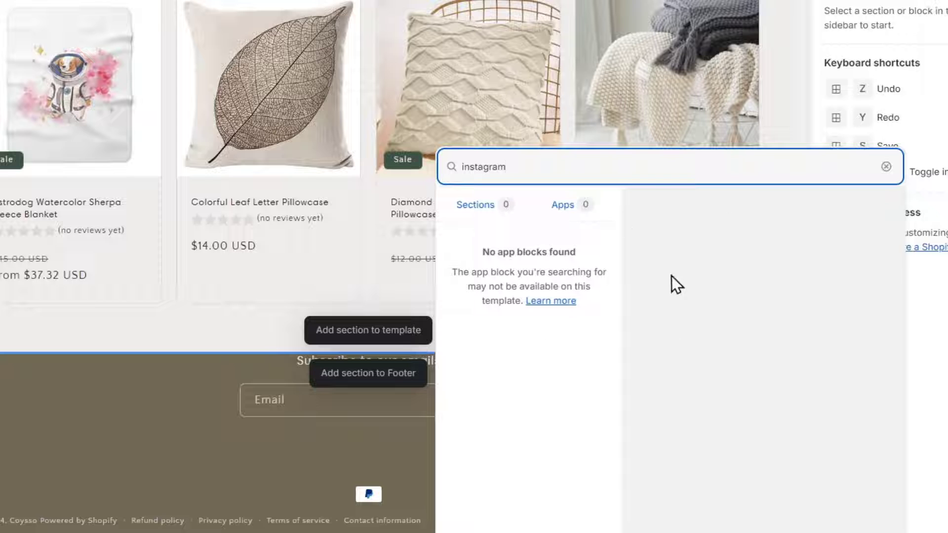
# - Clear the search and open the apps that work with Online Store 2.0 themes
pyautogui.click(886, 167)
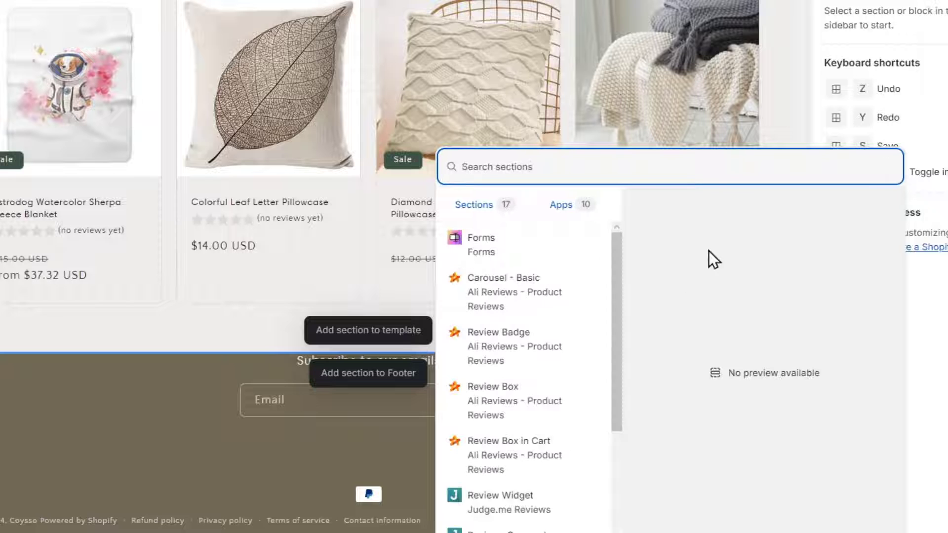
pyautogui.scroll(-4, 564, 374)
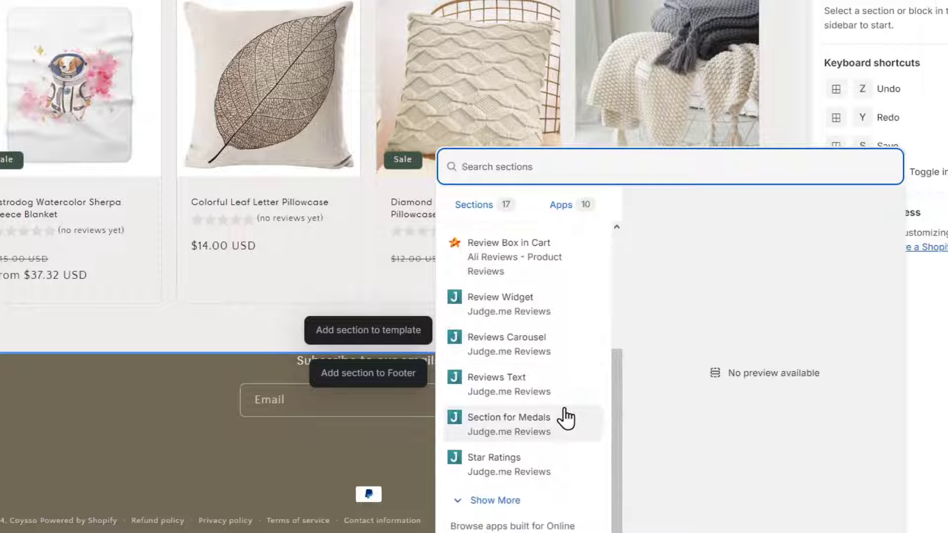
pyautogui.scroll(3, 563, 420)
pyautogui.scroll(-3, 567, 459)
pyautogui.click(619, 499)
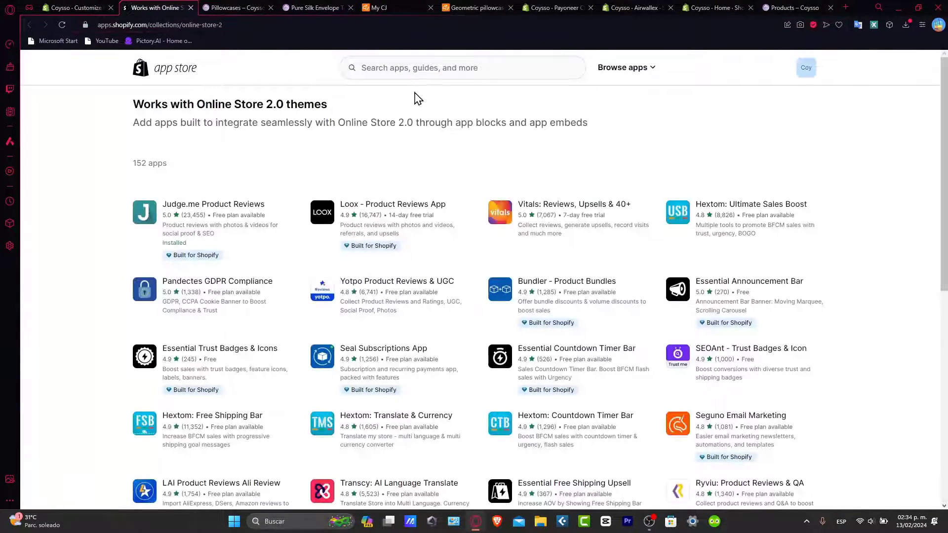
# - Search the App Store for 'instagram' and open Instafeed - Instagram Feed
pyautogui.click(438, 70)
pyautogui.write('insta')
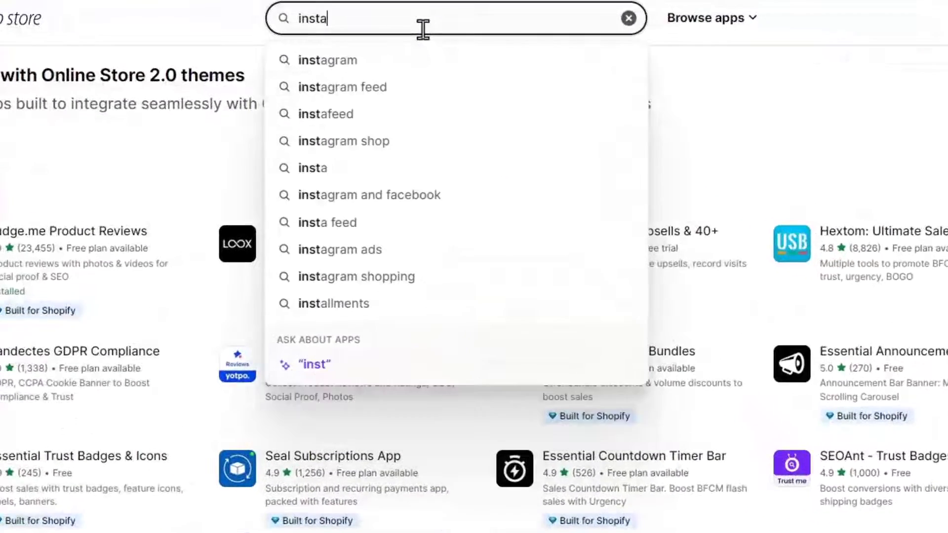
pyautogui.write('gram')
pyautogui.press('Return')
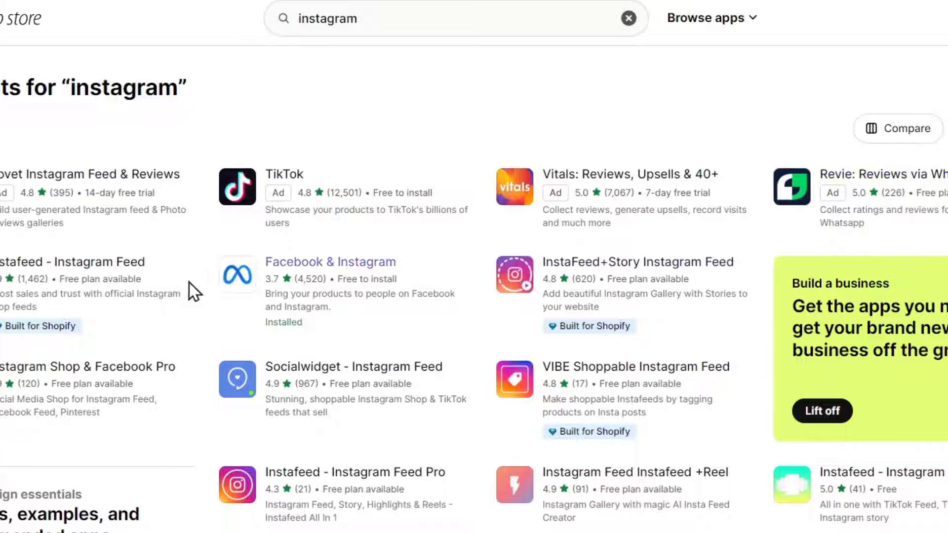
pyautogui.click(26, 274)
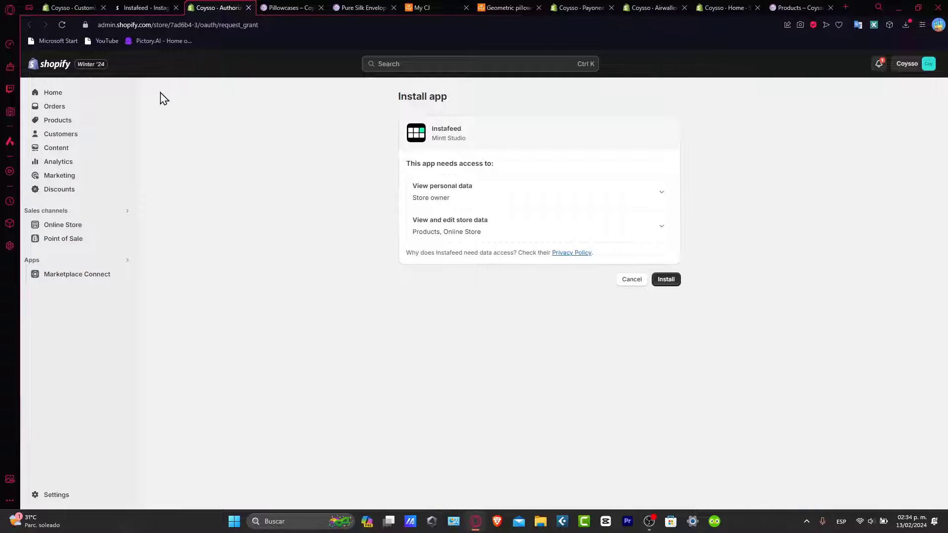
# - Approve the Instafeed installation on the Install app screen
pyautogui.click(666, 280)
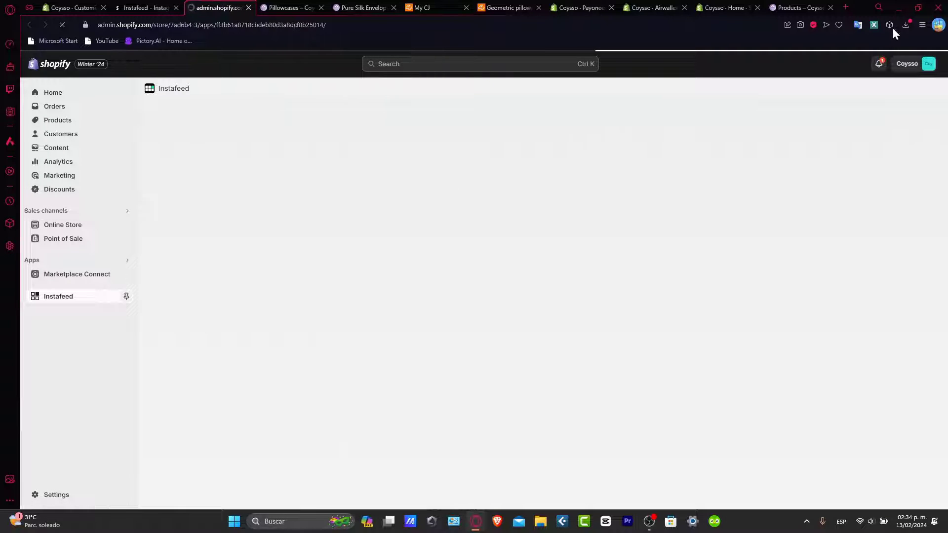
# - Load Instagram in a new tab and view the coys.so profile
pyautogui.click(845, 6)
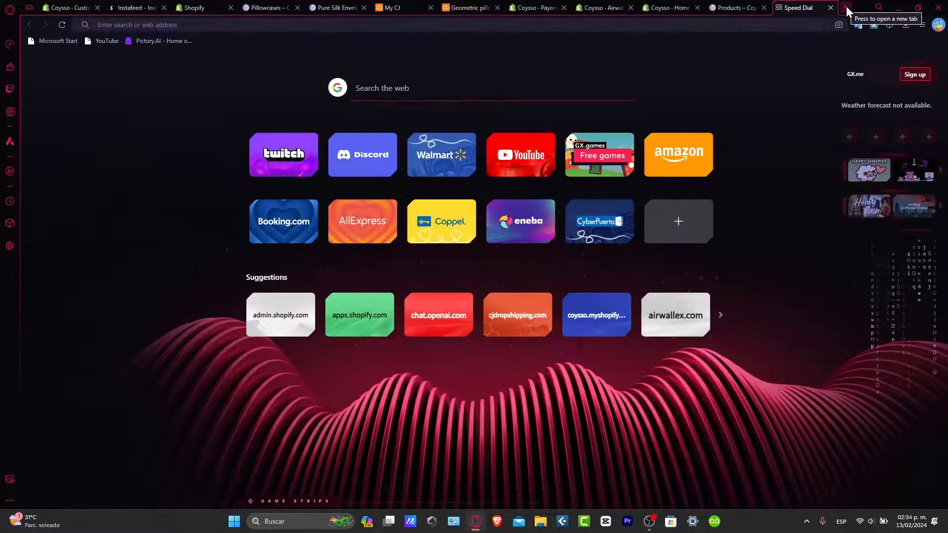
pyautogui.write('instagram')
pyautogui.press('Return')
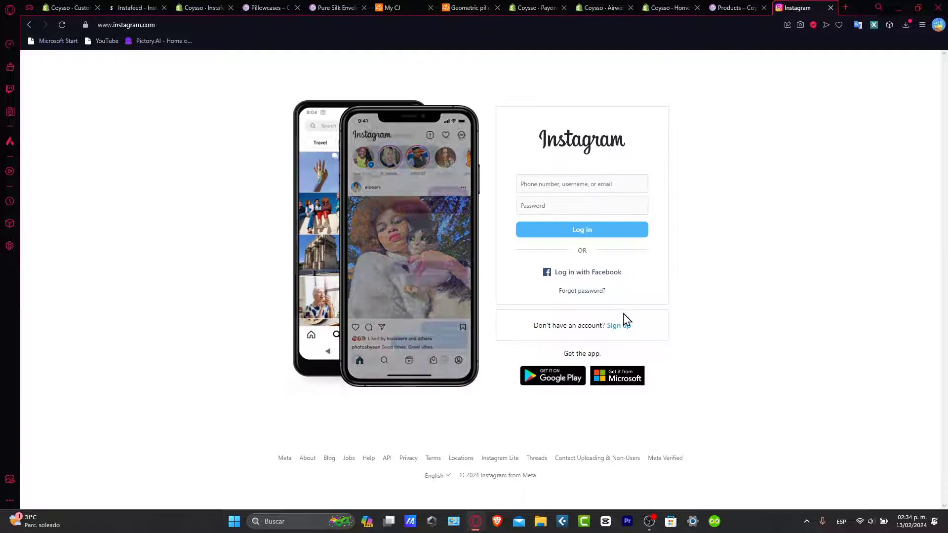
pyautogui.click(624, 328)
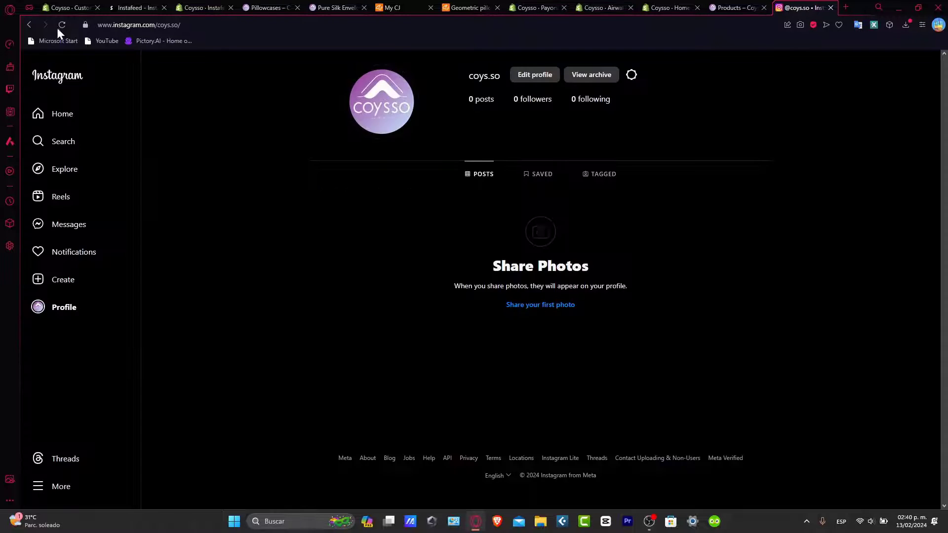
pyautogui.click(58, 26)
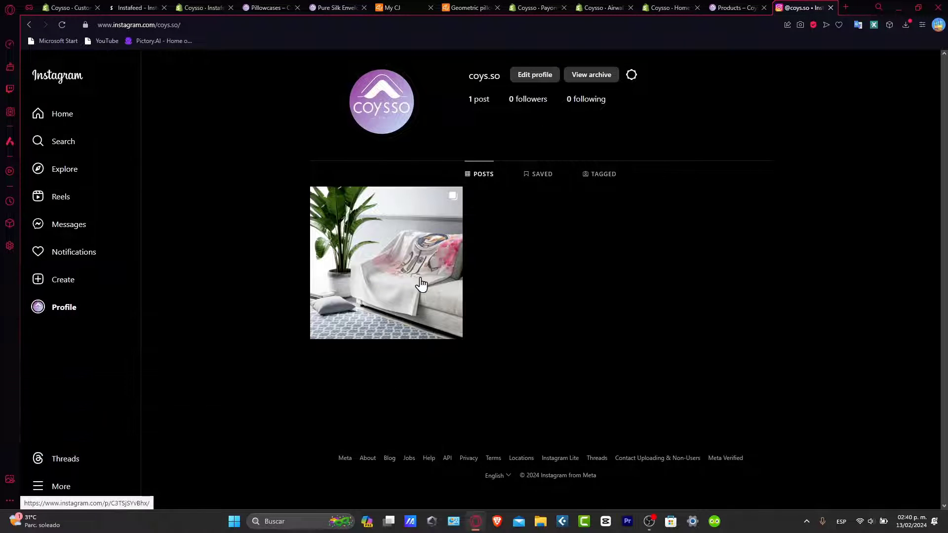
# - Close the leftover Airwallex settings and store home tabs
pyautogui.click(608, 4)
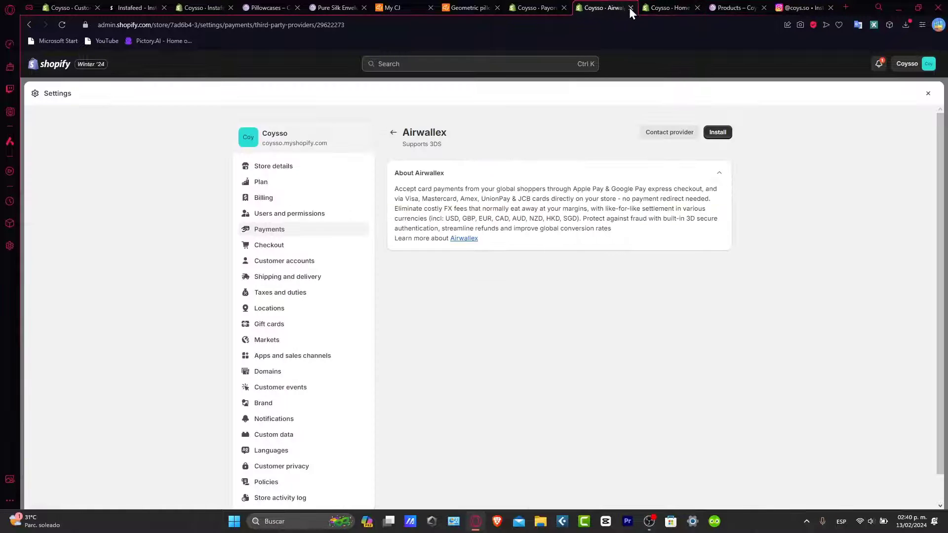
pyautogui.click(631, 8)
pyautogui.click(629, 10)
pyautogui.click(544, 5)
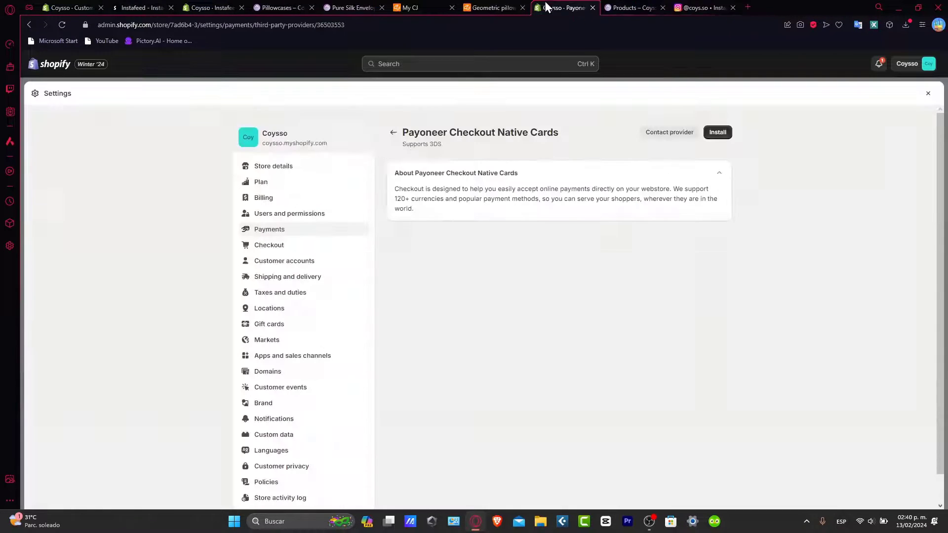
# - Return to Instafeed and allow Instagram's cookie request to connect the account
pyautogui.click(590, 7)
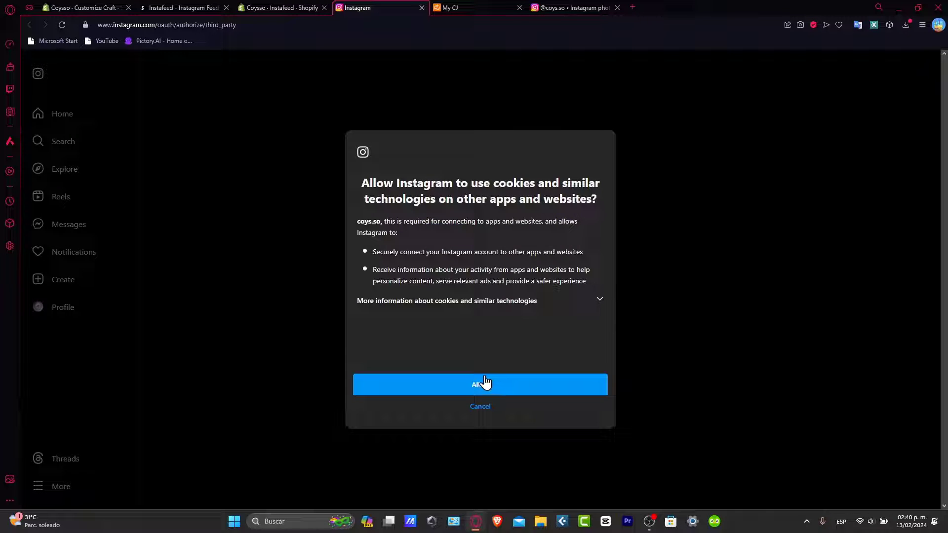
pyautogui.click(486, 382)
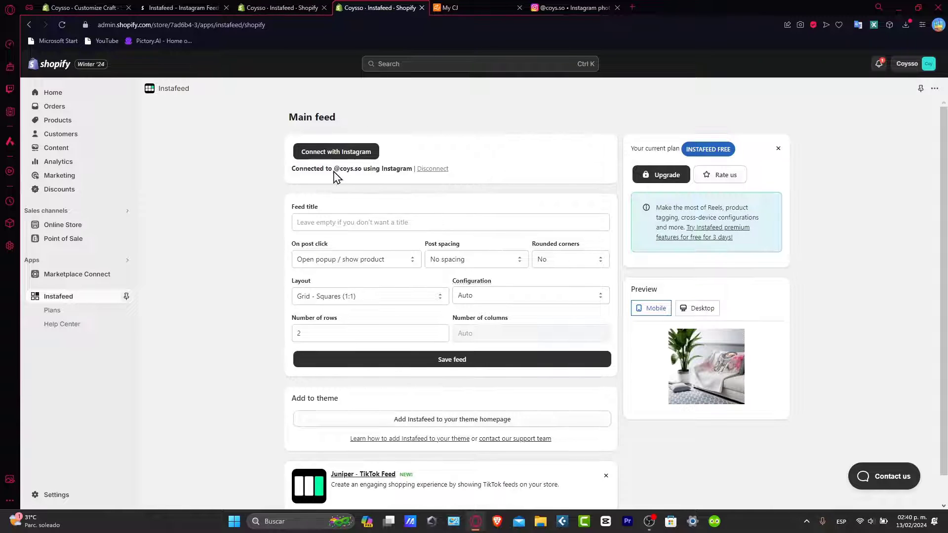
pyautogui.moveTo(334, 168); pyautogui.dragTo(408, 171)
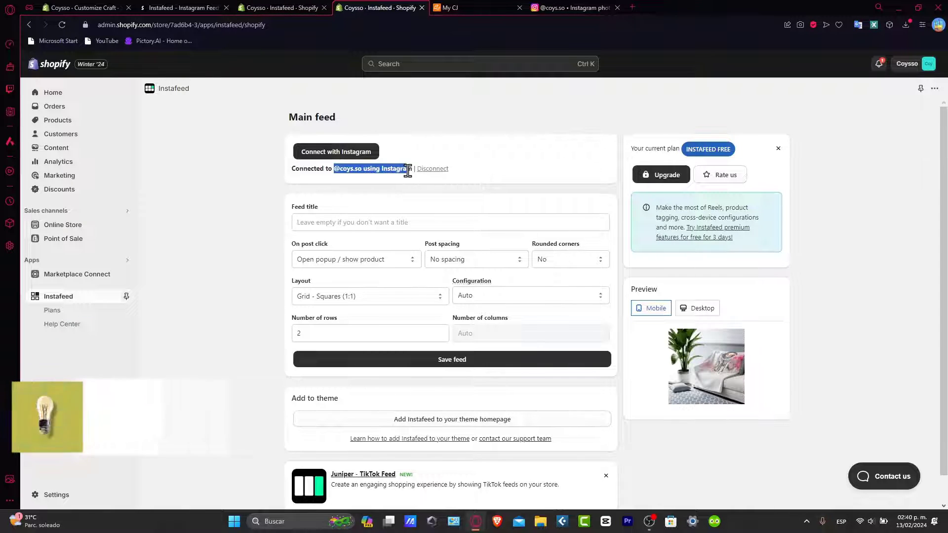
pyautogui.click(535, 179)
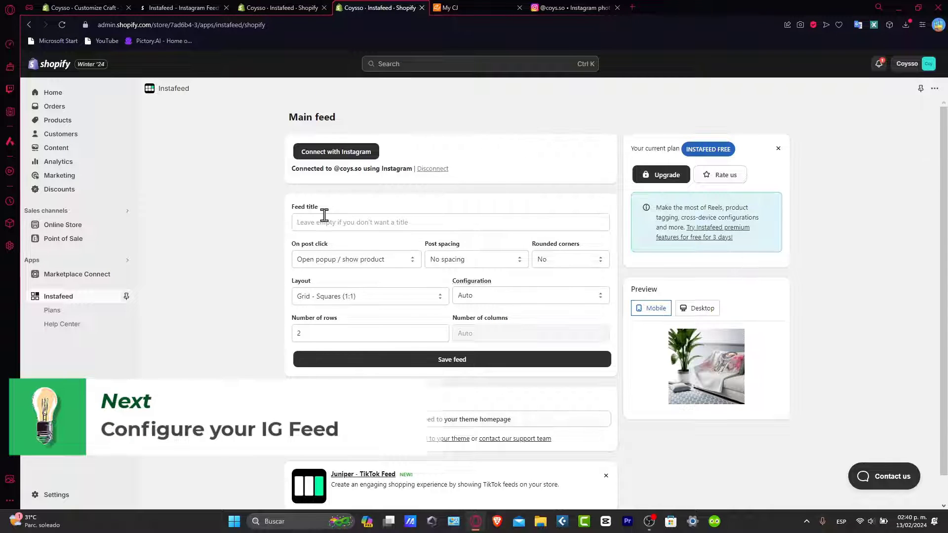
pyautogui.click(304, 213)
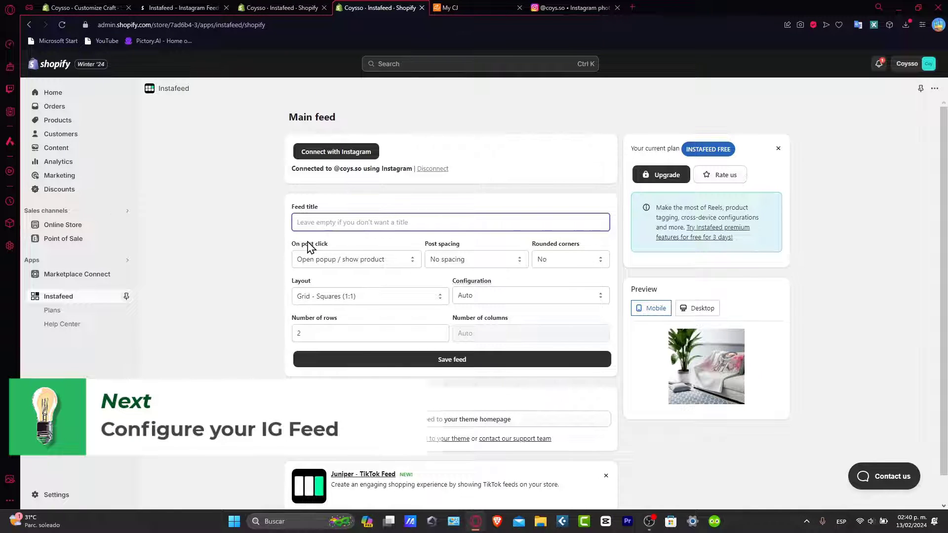
pyautogui.click(460, 262)
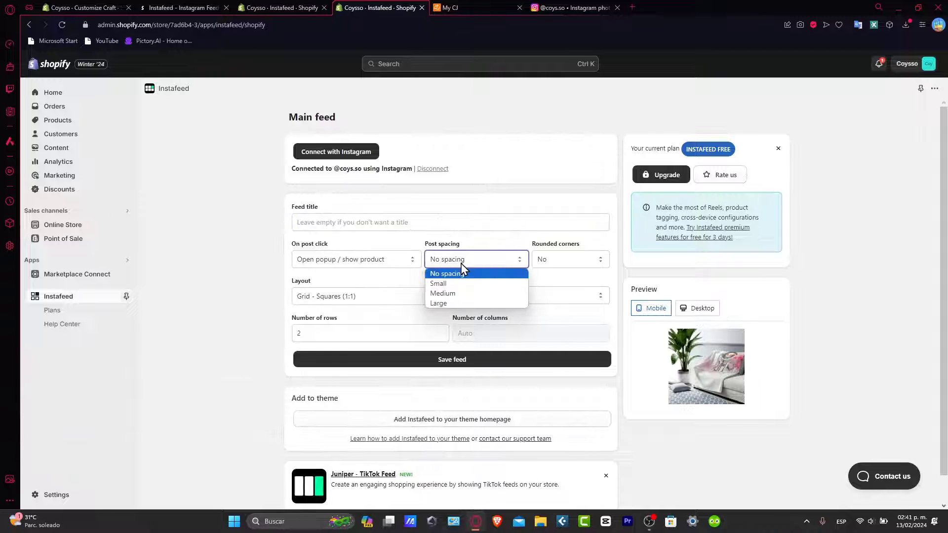
pyautogui.click(565, 259)
pyautogui.click(563, 283)
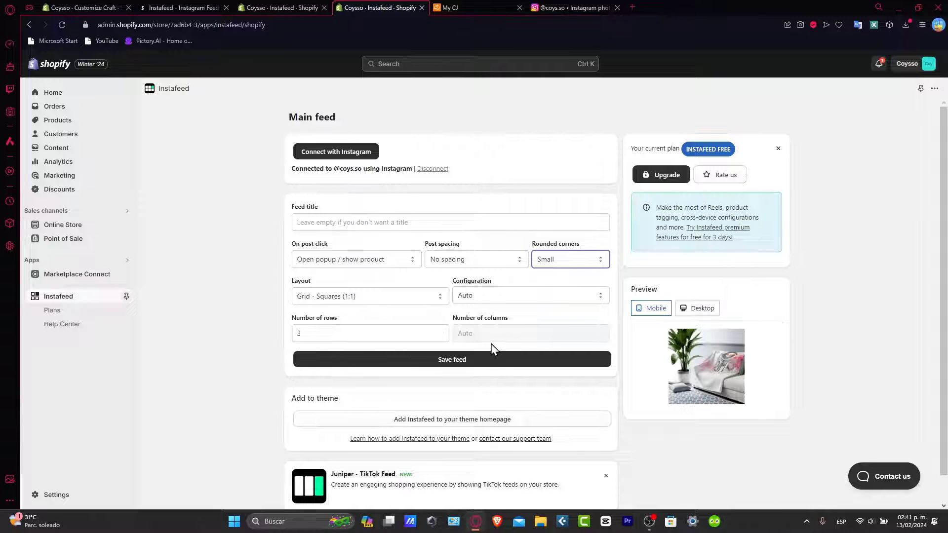
# - Title the feed 'Our latest posts', preview it on desktop, and save the feed
pyautogui.click(437, 220)
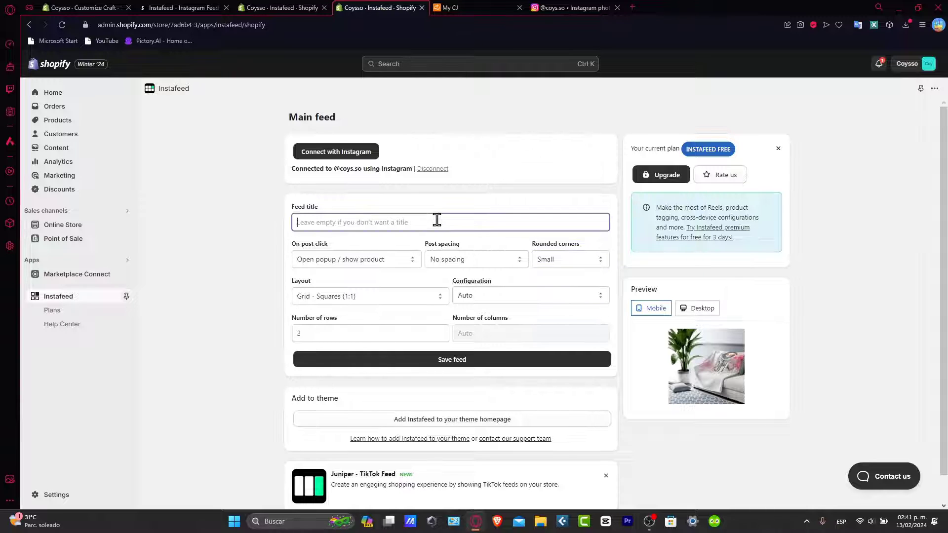
pyautogui.write('Our latest posts')
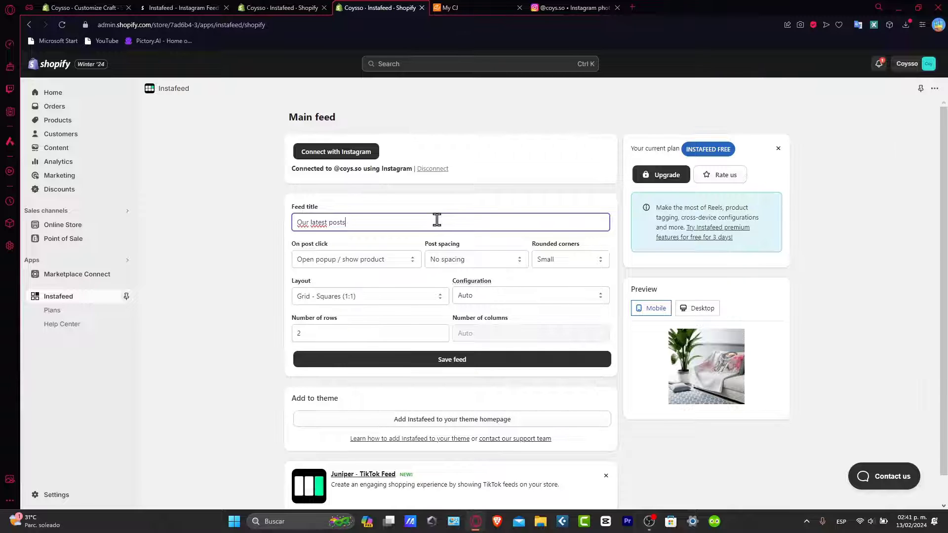
pyautogui.click(705, 311)
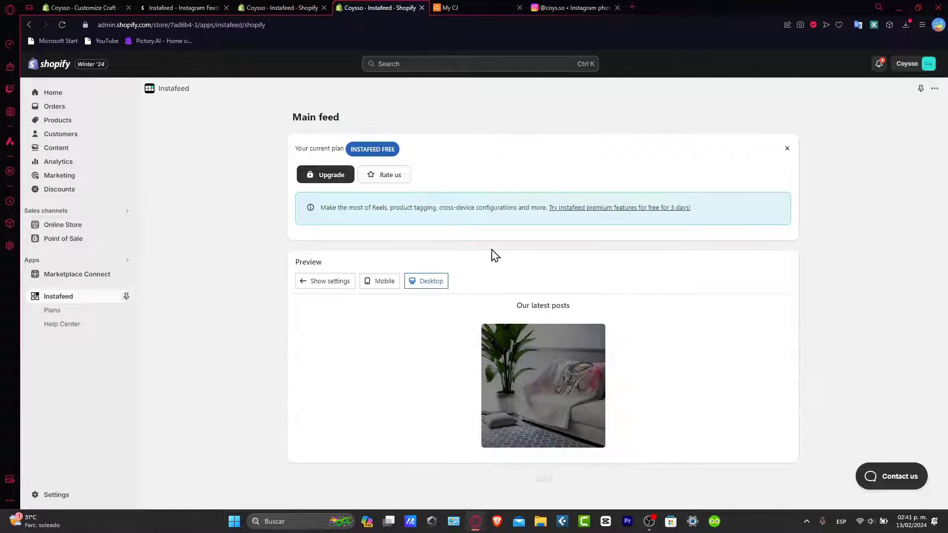
pyautogui.click(330, 281)
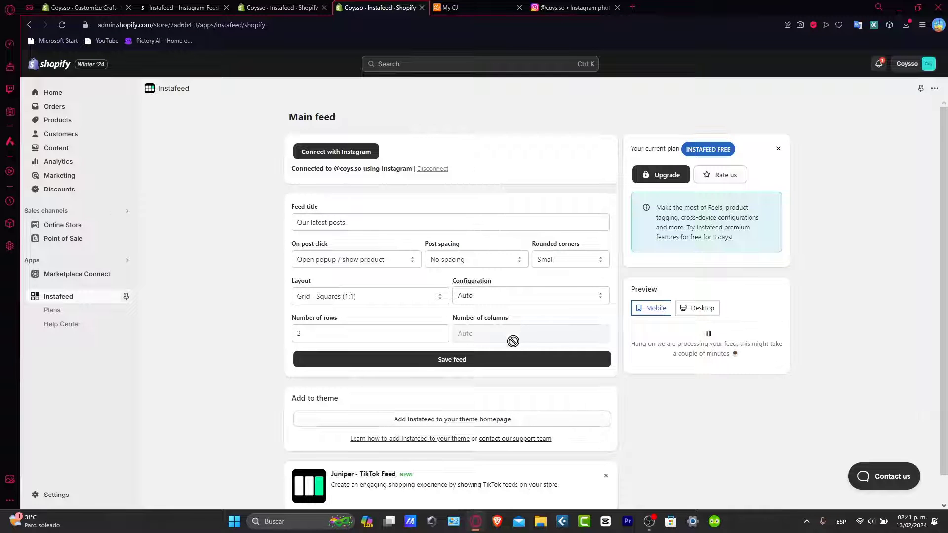
pyautogui.scroll(-1, 498, 339)
pyautogui.click(451, 331)
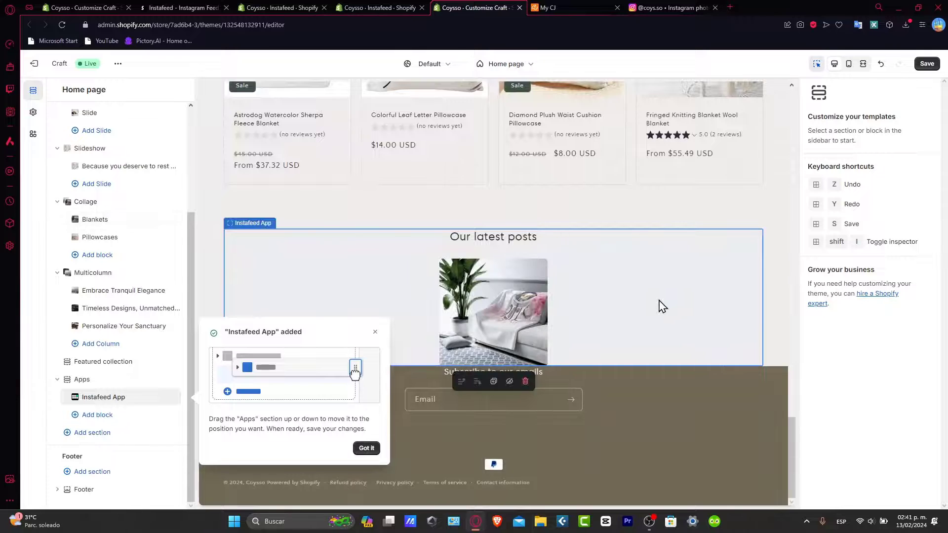
# - Dismiss the tip, select the footer and raise its top margin to 44 px
pyautogui.click(365, 449)
pyautogui.click(668, 424)
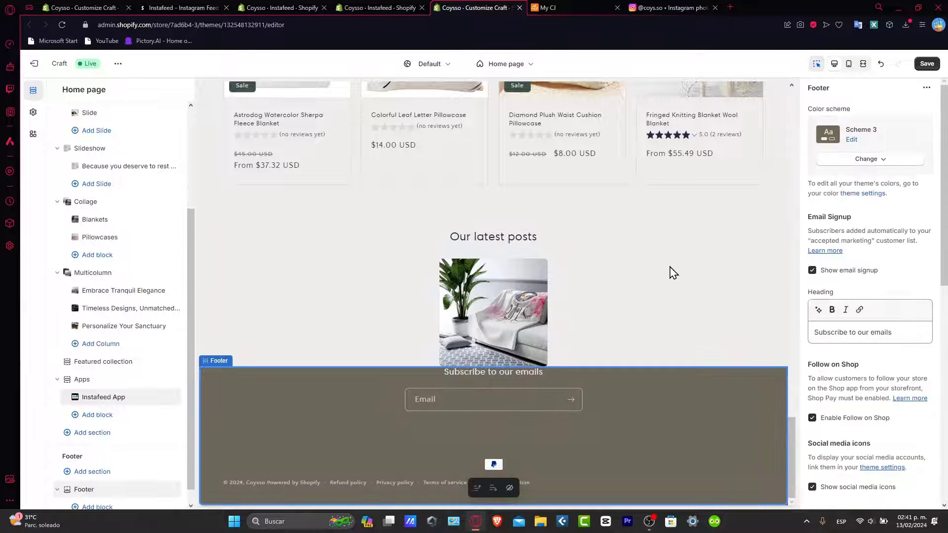
pyautogui.scroll(-8, 868, 296)
pyautogui.moveTo(811, 307); pyautogui.dragTo(821, 305)
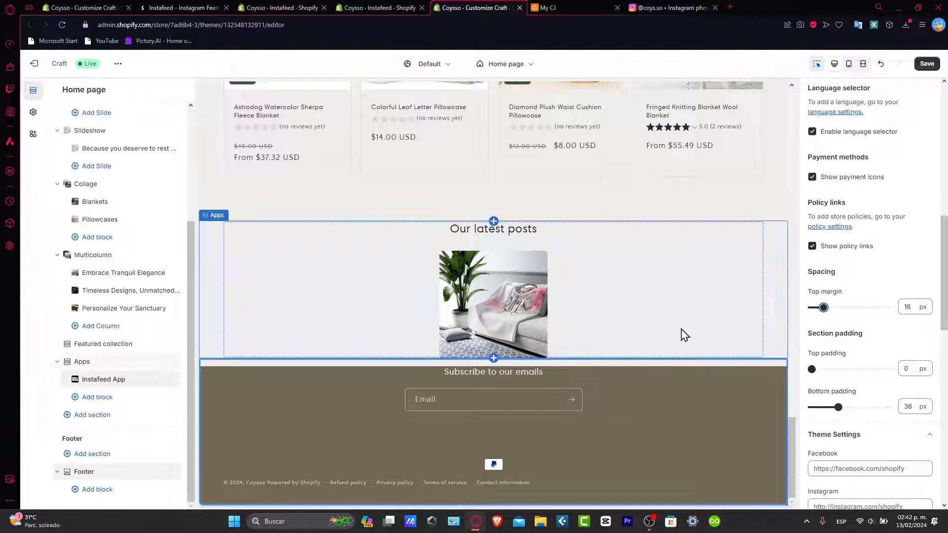
pyautogui.click(709, 357)
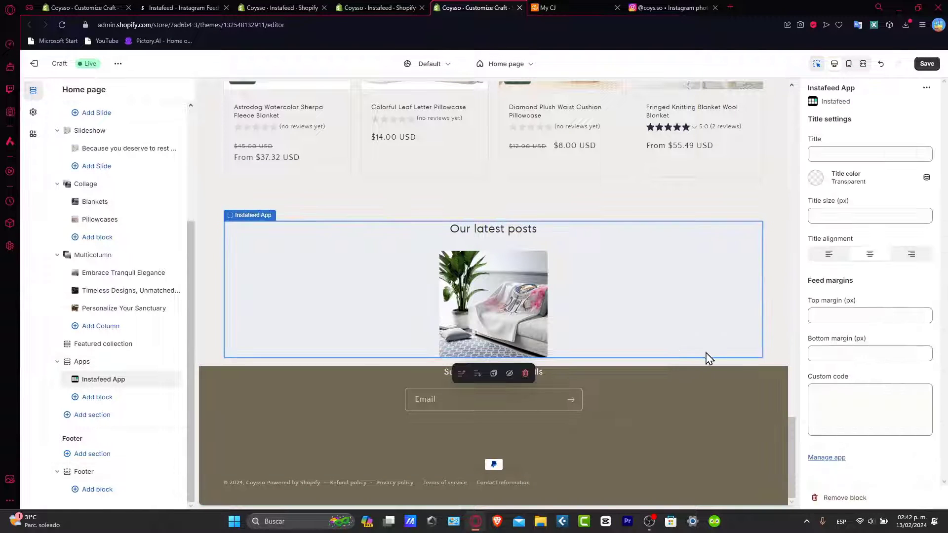
pyautogui.click(726, 370)
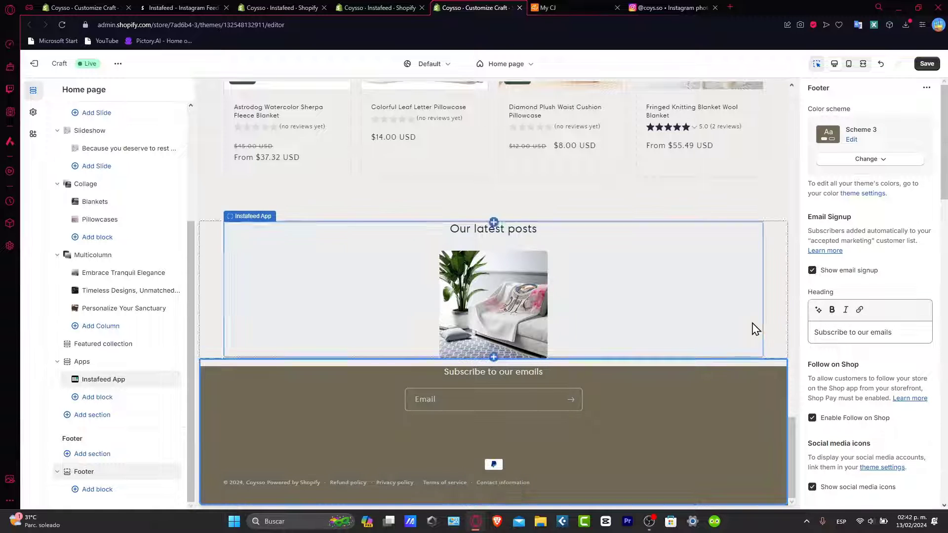
# - Review the feed above the footer in the preview and save the home page
pyautogui.scroll(-10, 868, 346)
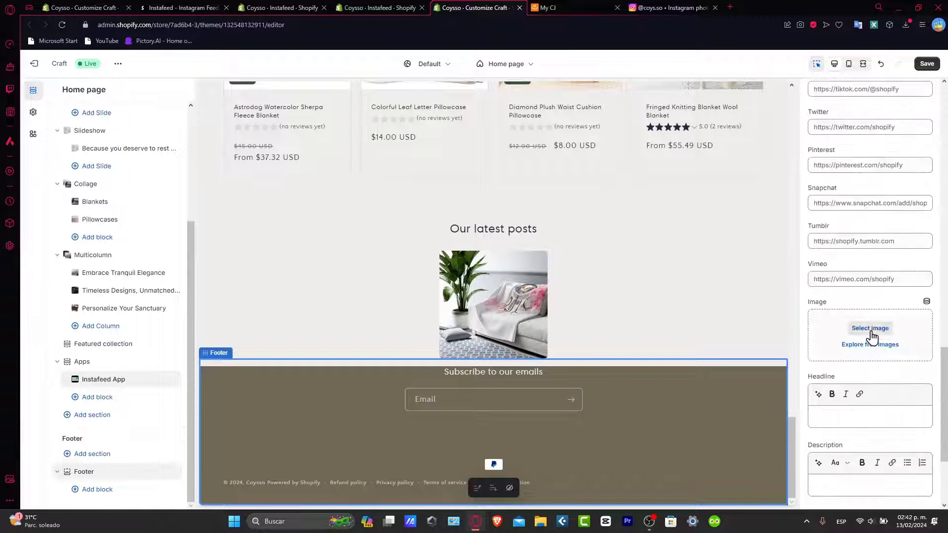
pyautogui.scroll(-3, 871, 367)
pyautogui.scroll(8, 864, 382)
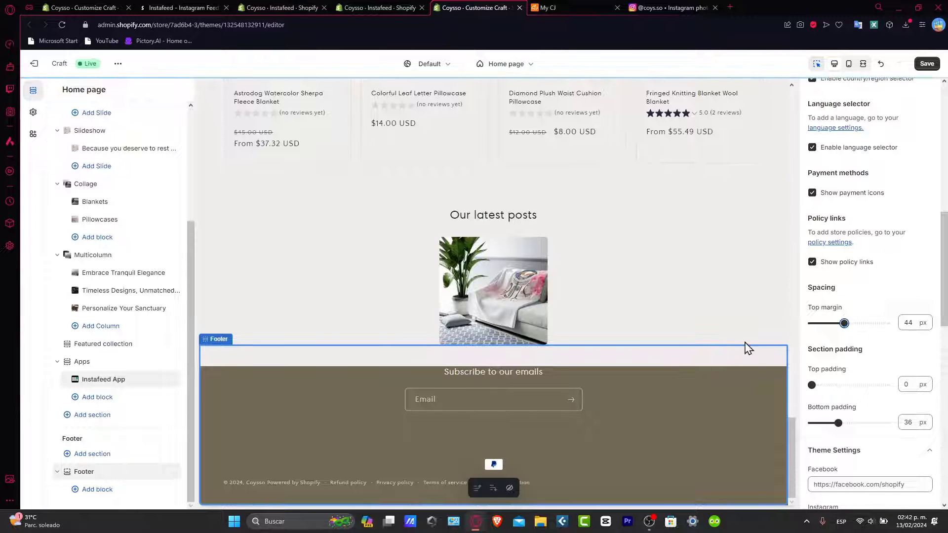
pyautogui.click(927, 65)
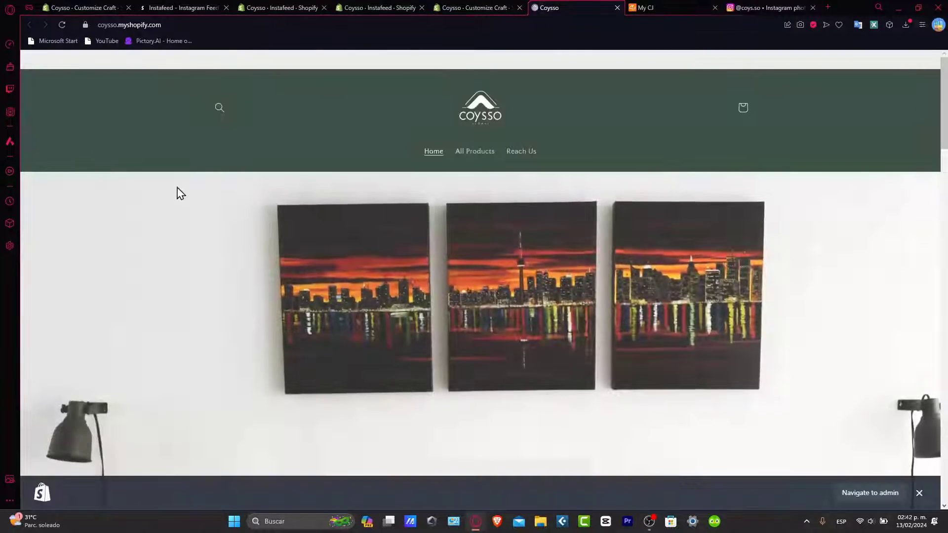
# - Scroll down the live Coysso storefront to the 'Our latest posts' feed above the footer
pyautogui.scroll(-10, 397, 282)
pyautogui.scroll(-5, 397, 282)
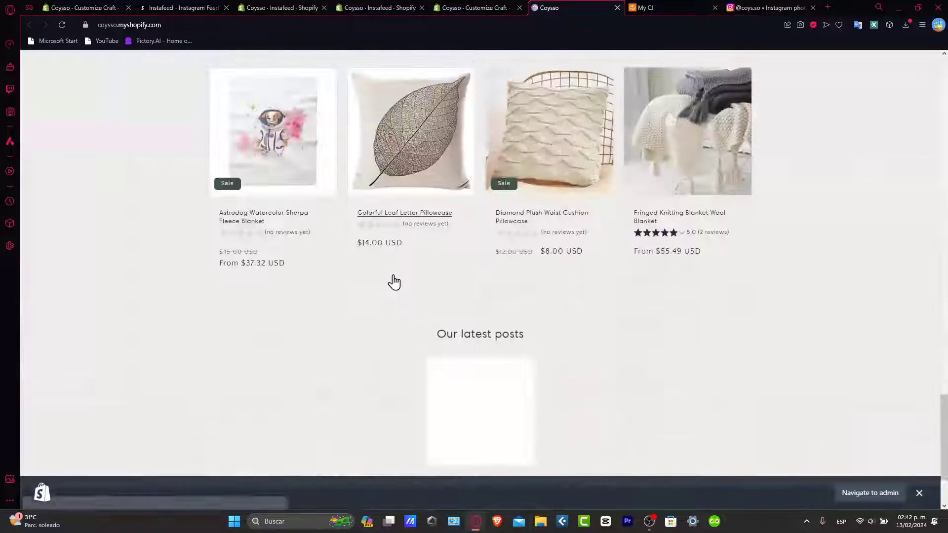
pyautogui.scroll(-2, 397, 282)
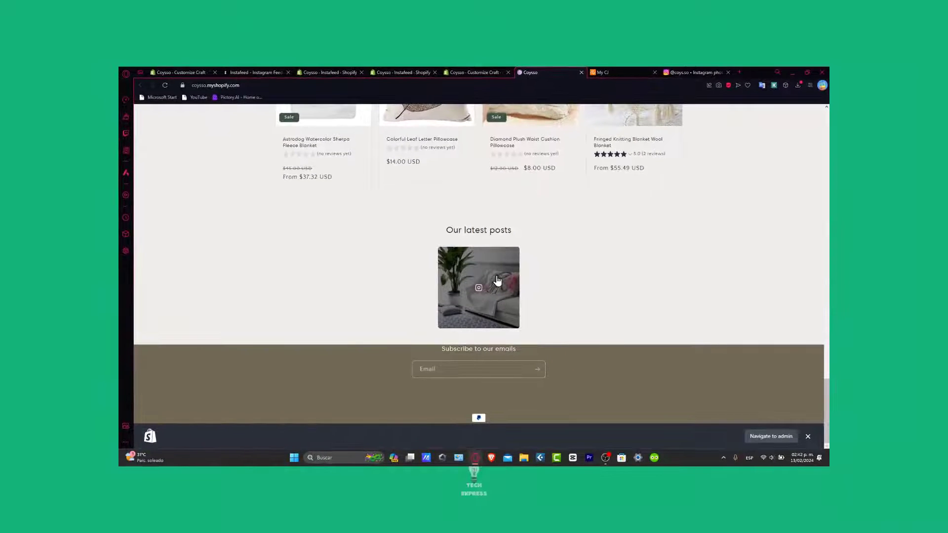
# - Set the Instafeed feed's rounded corners to Medium, save it, and reload the storefront
pyautogui.click(417, 70)
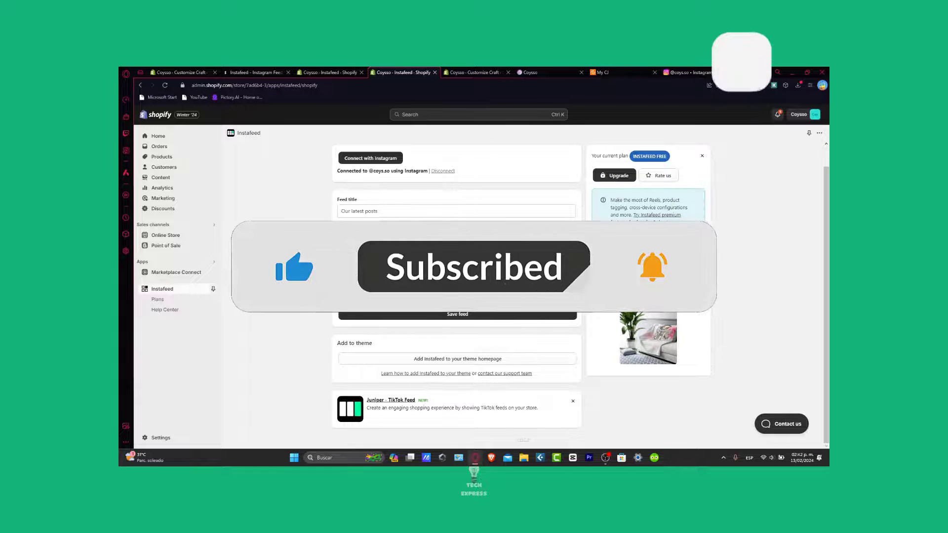
pyautogui.click(545, 239)
pyautogui.click(537, 264)
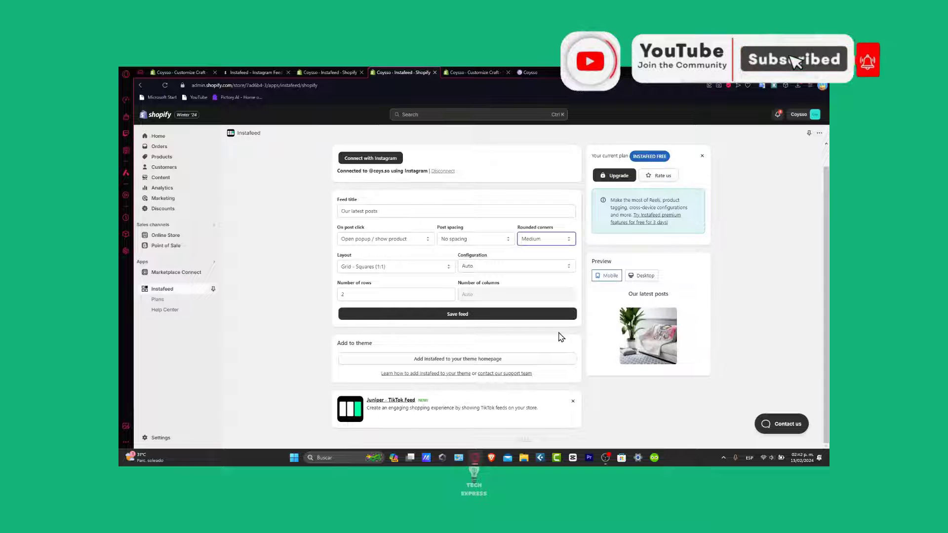
pyautogui.click(488, 318)
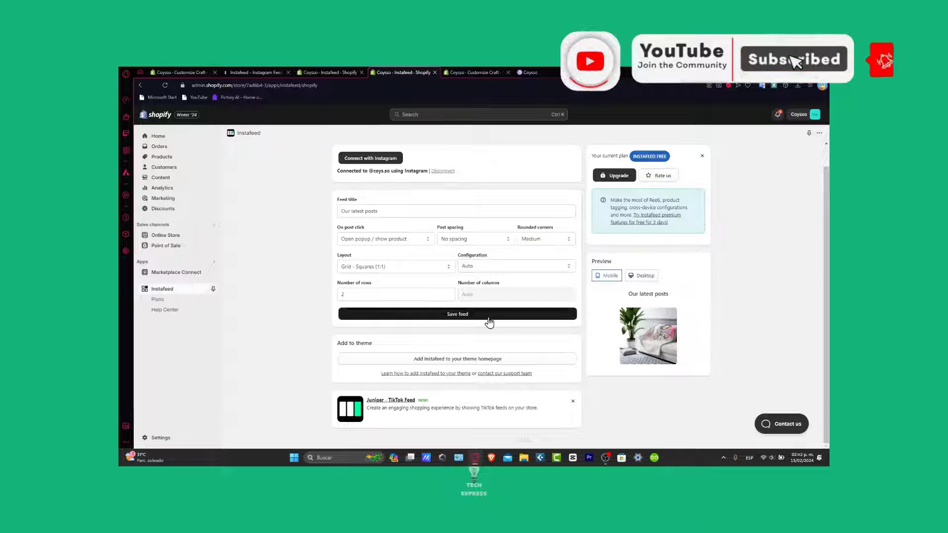
pyautogui.click(551, 72)
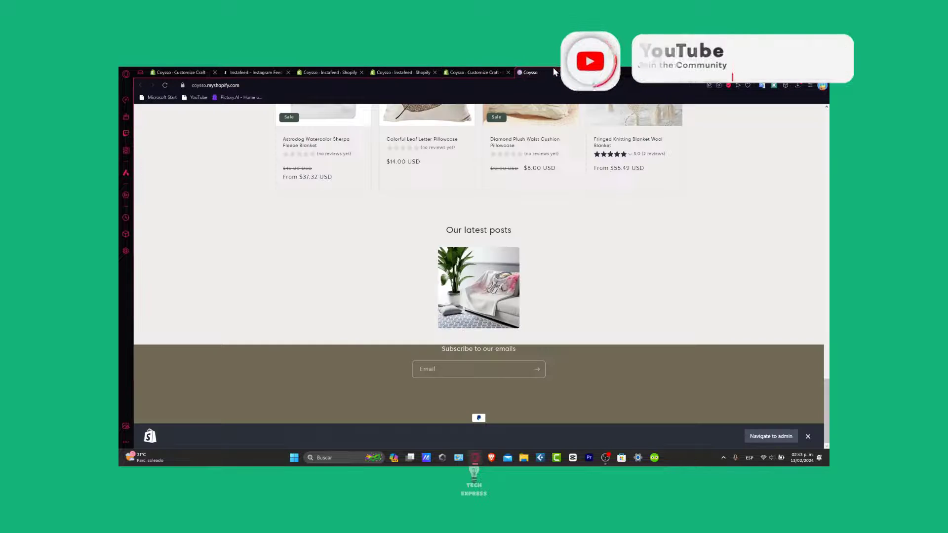
pyautogui.click(164, 85)
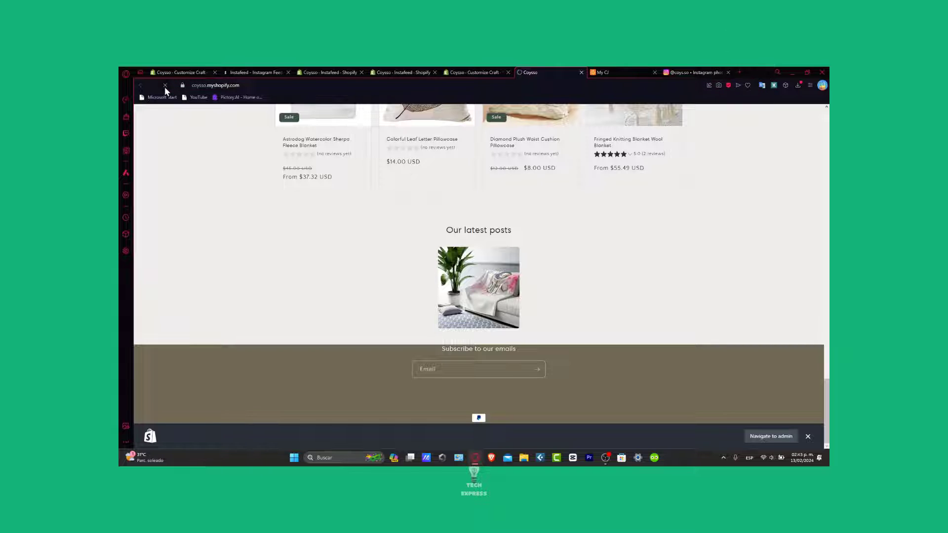